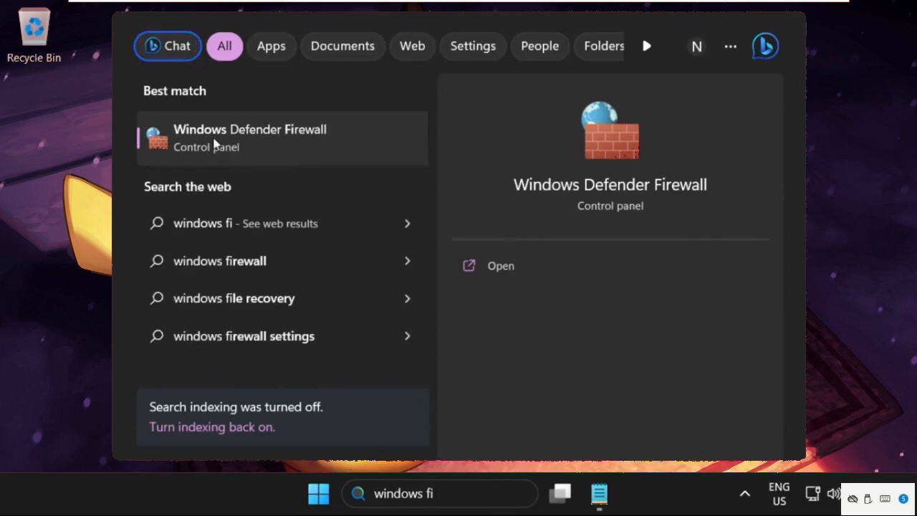
# Turn off Windows Defender Firewall for both private and public networks, apply the settings and close the firewall window.
pyautogui.click(265, 136)
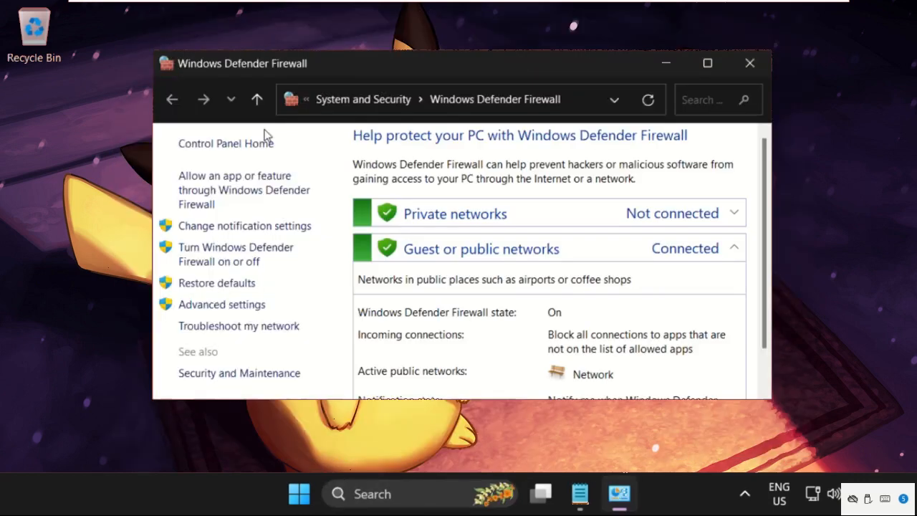
pyautogui.click(225, 262)
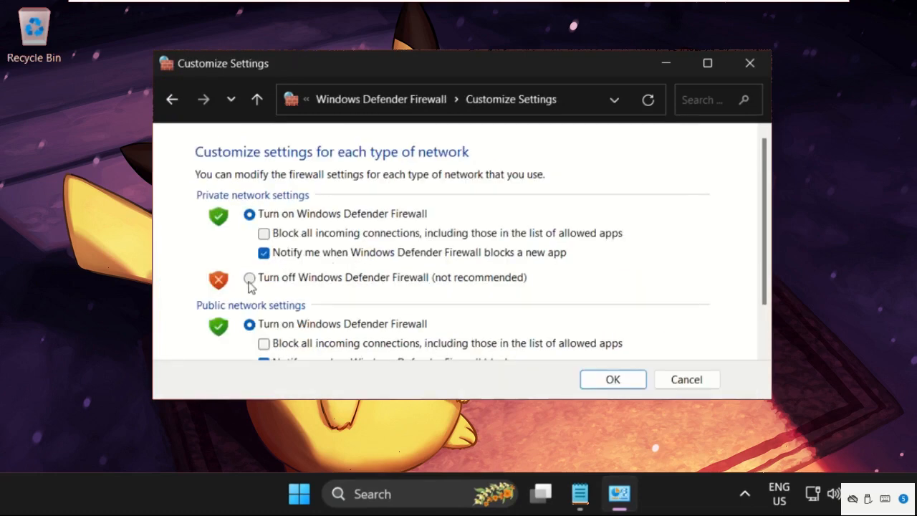
pyautogui.click(250, 280)
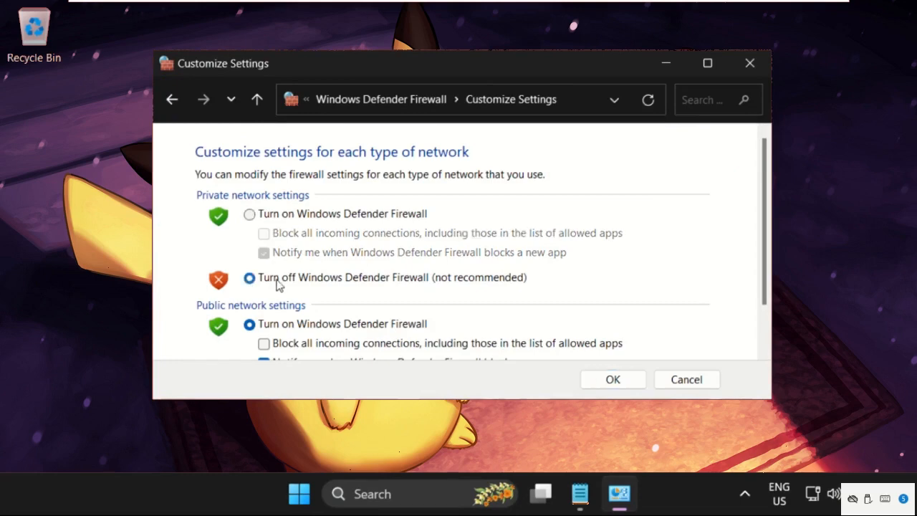
pyautogui.scroll(-2, 454, 289)
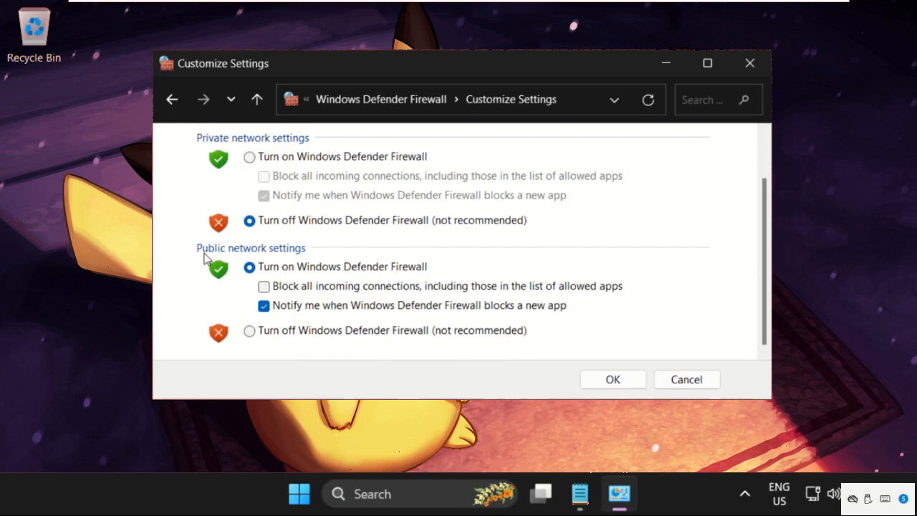
pyautogui.click(250, 332)
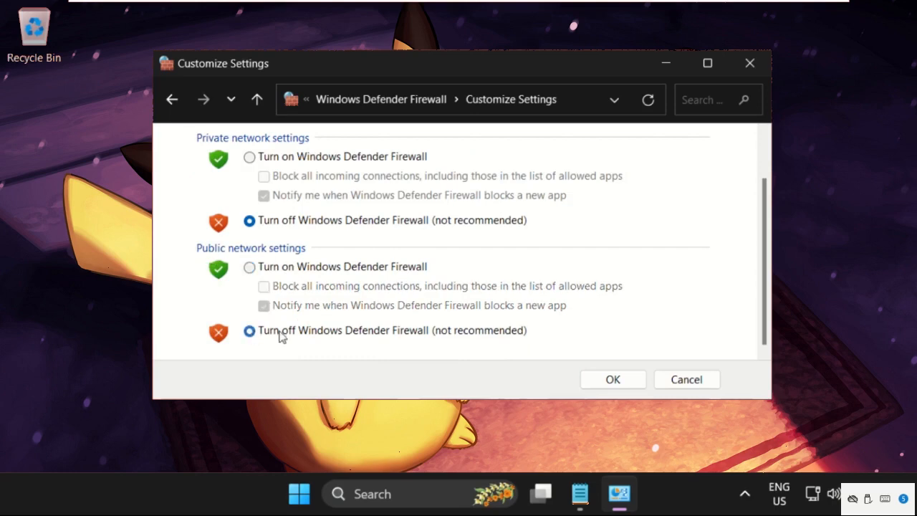
pyautogui.click(611, 379)
pyautogui.scroll(-3, 562, 318)
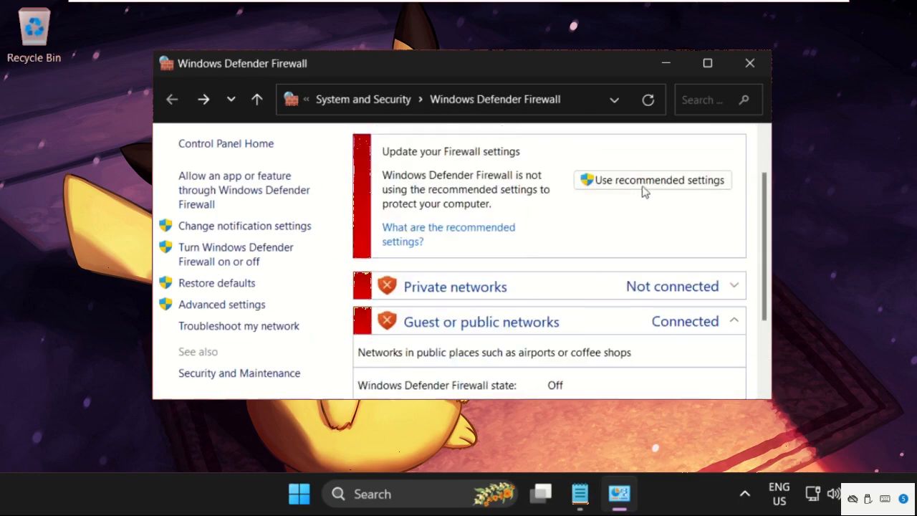
pyautogui.scroll(3, 644, 190)
pyautogui.click(749, 64)
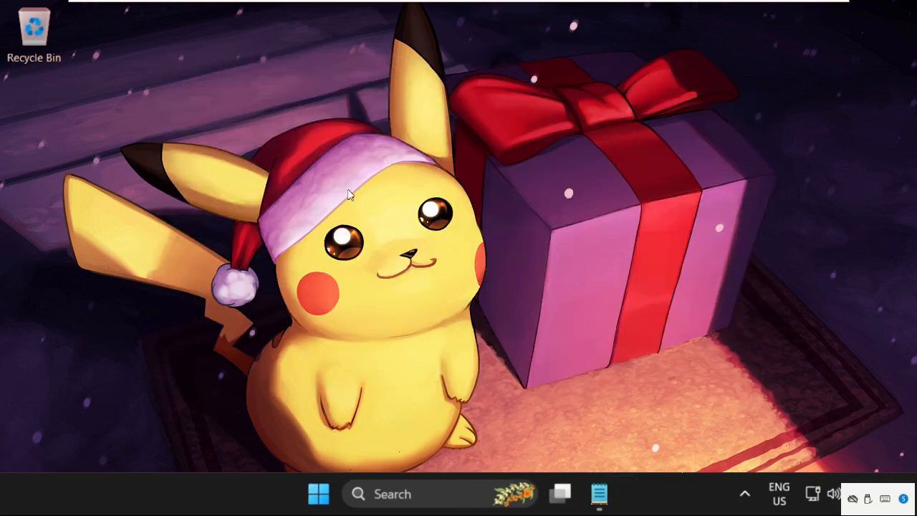
# Launch Registry Editor by running the regedit command from the Run dialog and allow it to start.
pyautogui.rightClick(319, 493)
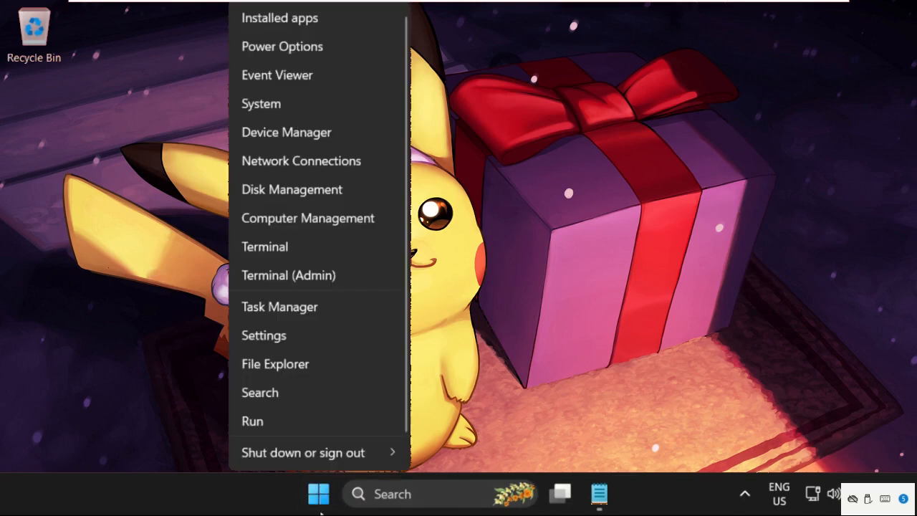
pyautogui.click(283, 420)
pyautogui.moveTo(222, 290); pyautogui.dragTo(517, 143)
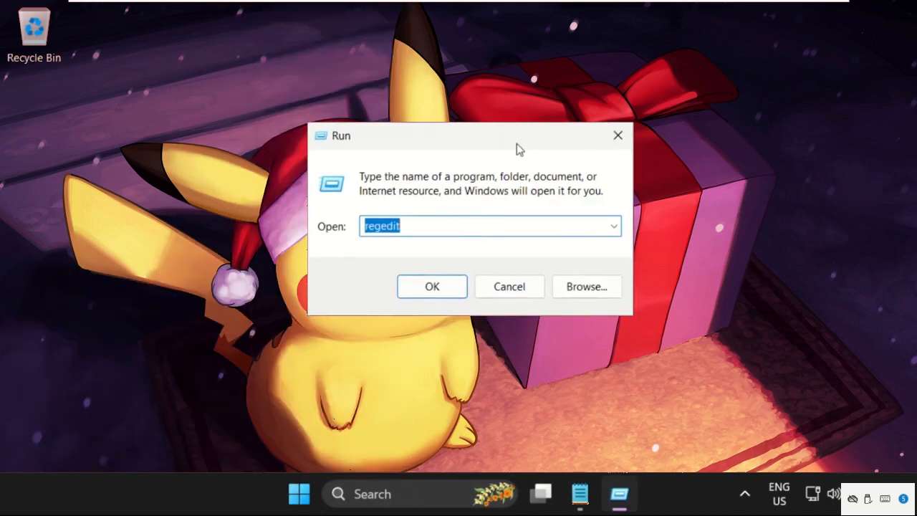
pyautogui.click(411, 226)
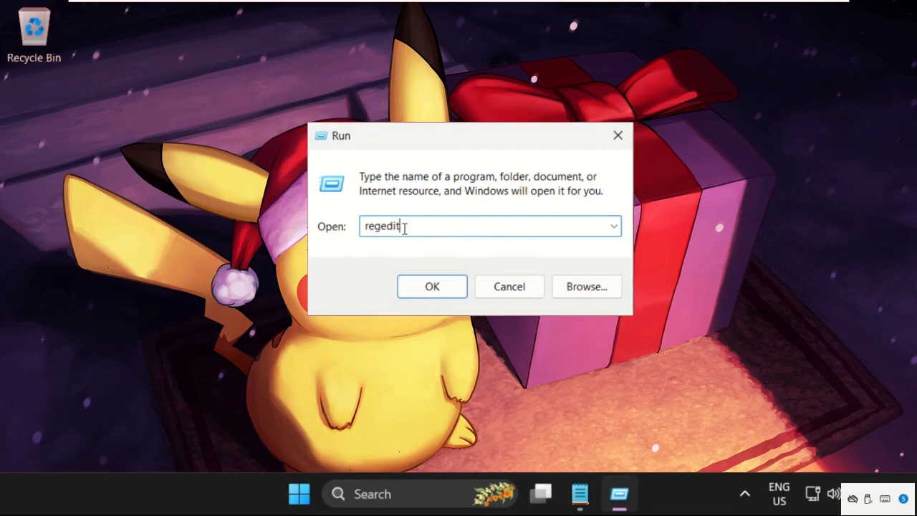
pyautogui.click(424, 287)
pyautogui.click(384, 387)
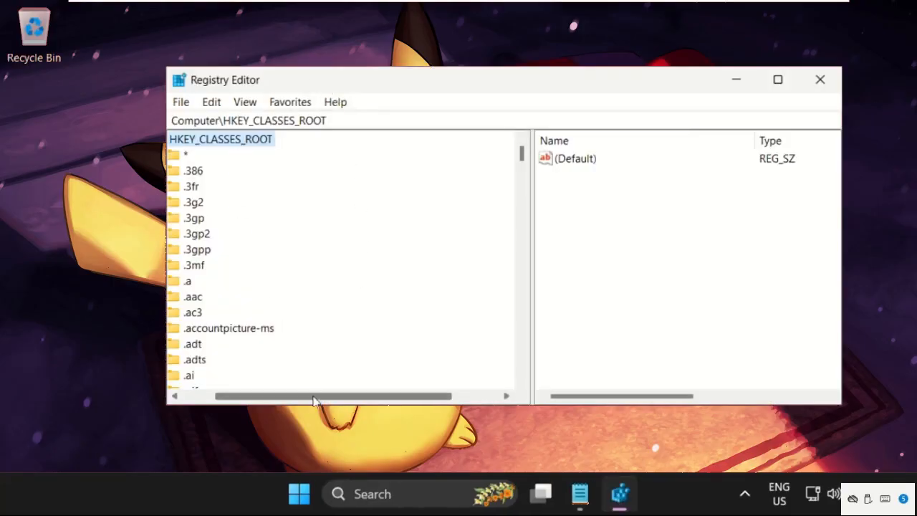
# Expand HKEY_CLASSES_ROOT in the registry tree and select its .exe key.
pyautogui.moveTo(313, 399); pyautogui.dragTo(281, 399)
pyautogui.click(192, 143)
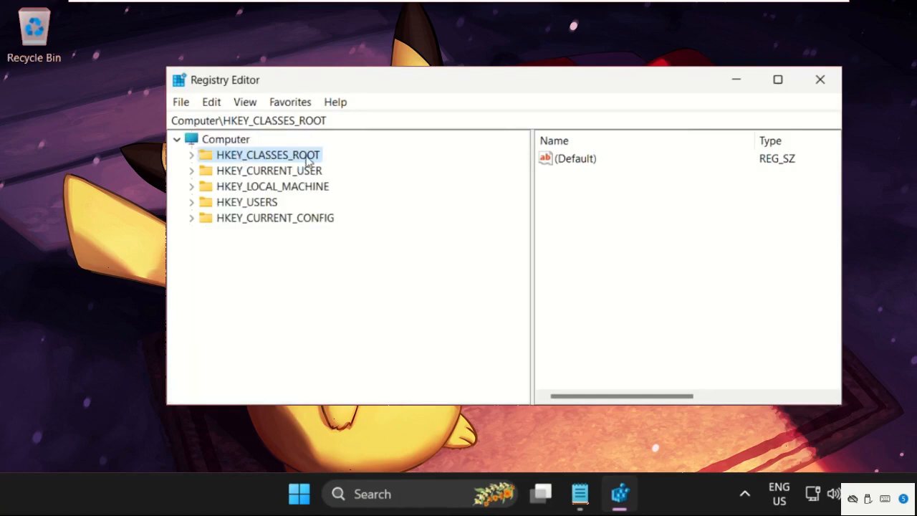
pyautogui.click(192, 157)
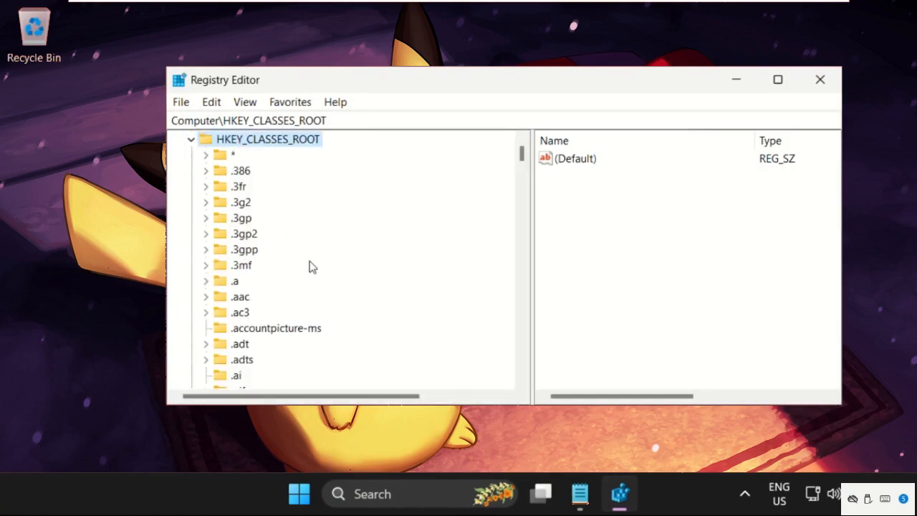
pyautogui.scroll(-20, 308, 264)
pyautogui.scroll(-15, 304, 264)
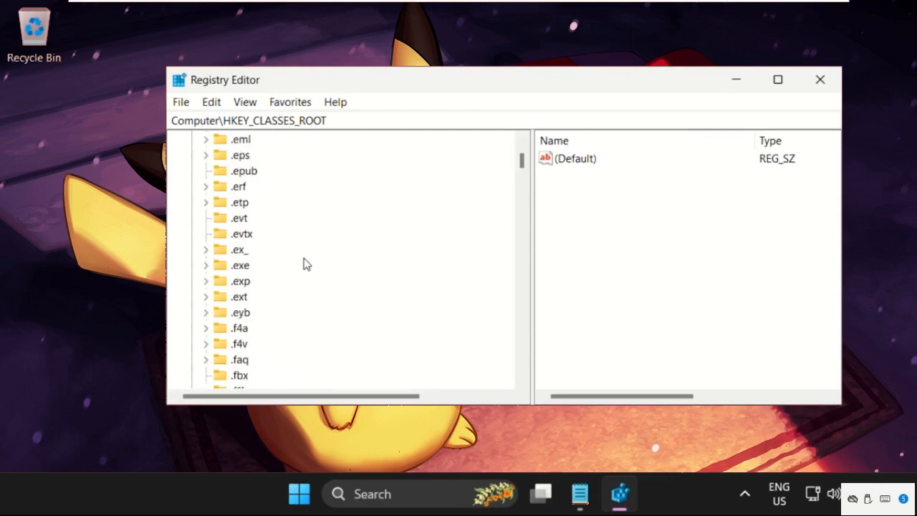
pyautogui.click(241, 269)
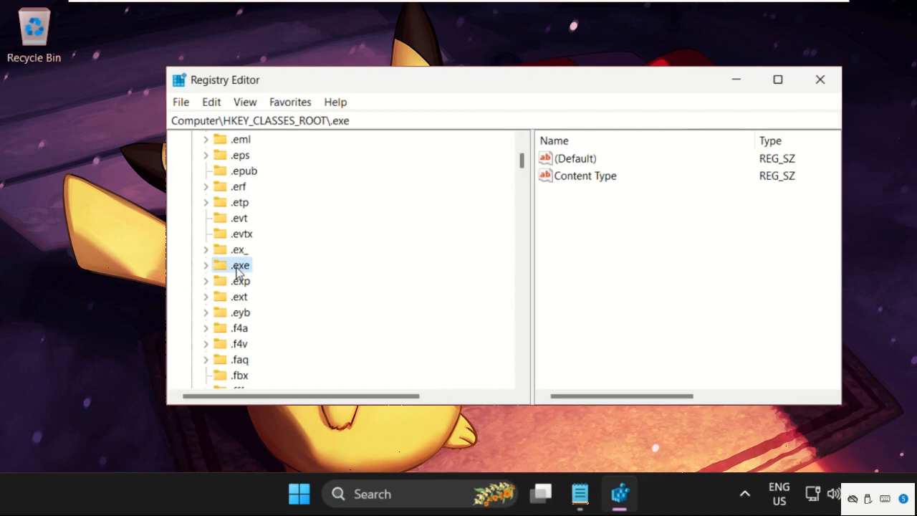
# Modify the (Default) string of the .exe key so its value data is exefile, and accept it.
pyautogui.click(597, 162)
pyautogui.rightClick(597, 163)
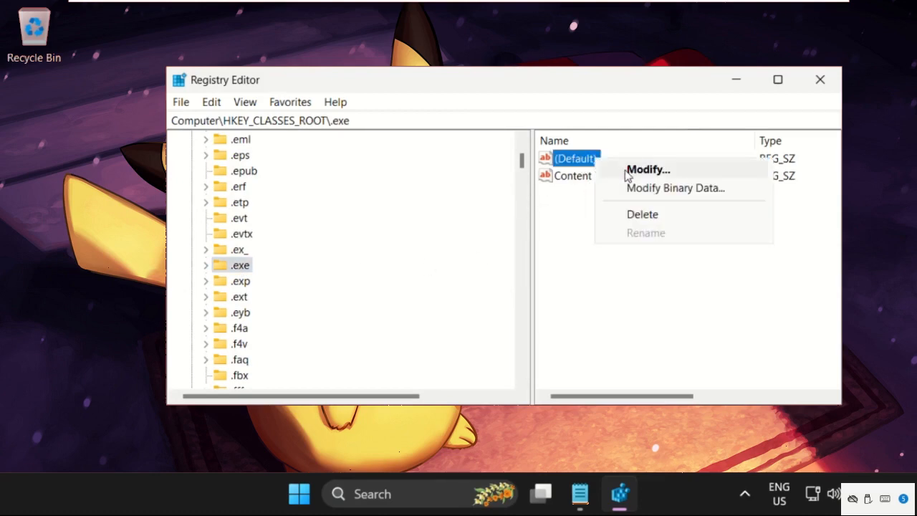
pyautogui.click(624, 170)
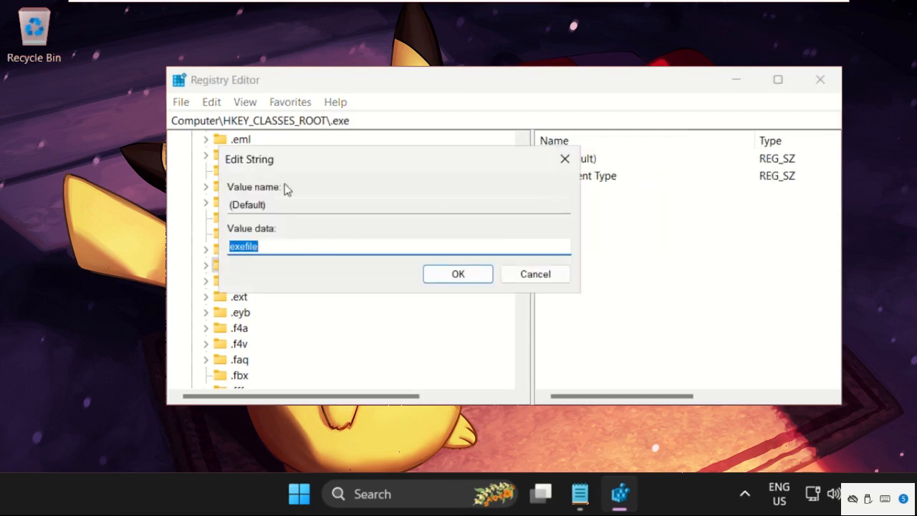
pyautogui.moveTo(307, 160); pyautogui.dragTo(363, 150)
pyautogui.click(326, 233)
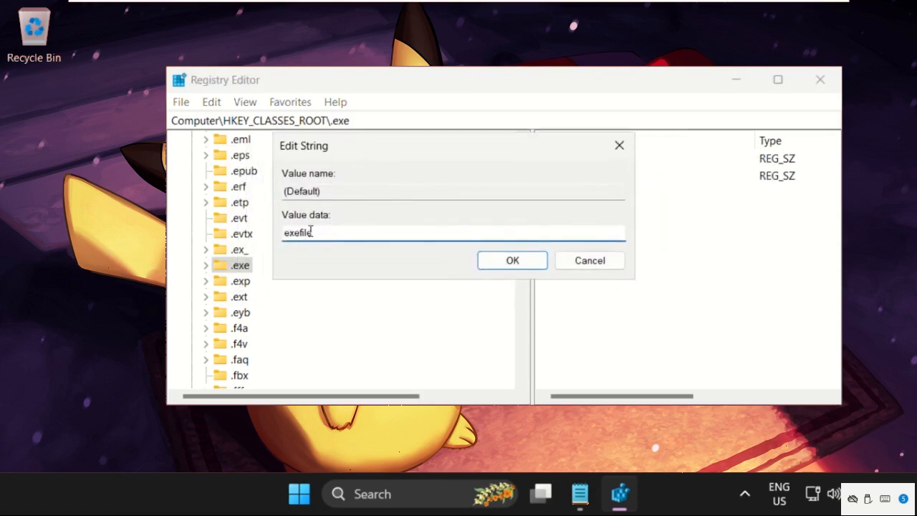
pyautogui.moveTo(310, 230); pyautogui.dragTo(284, 232)
pyautogui.click(320, 234)
pyautogui.click(512, 260)
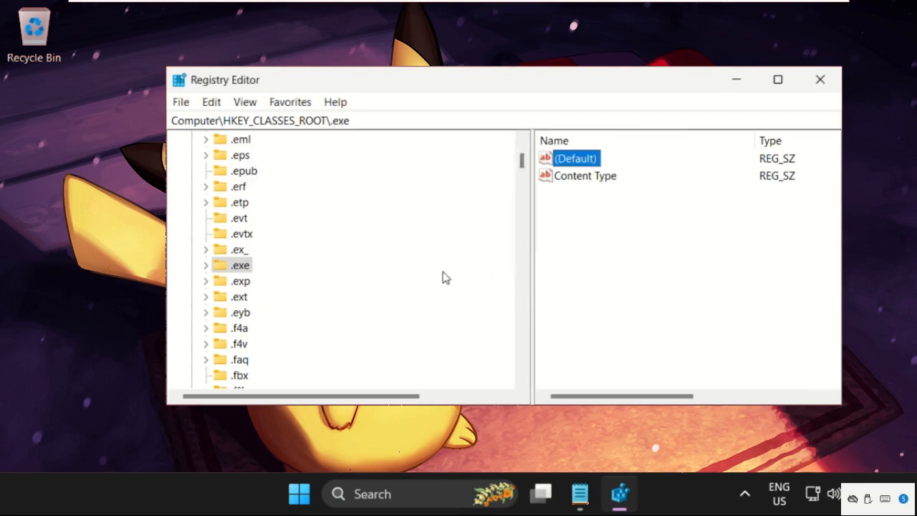
# Find and select the exefile key under HKEY_CLASSES_ROOT.
pyautogui.scroll(-6, 222, 290)
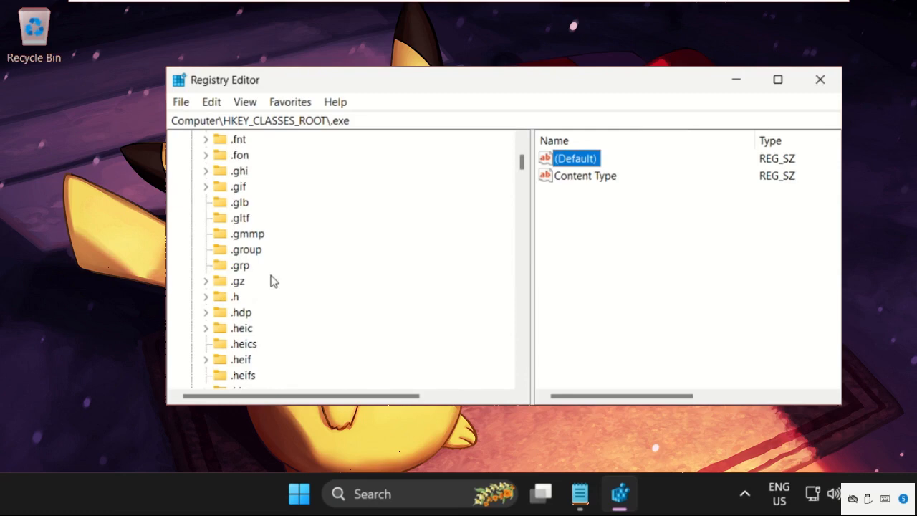
pyautogui.click(255, 285)
pyautogui.press('e')
pyautogui.press('e')
pyautogui.press('e')
pyautogui.press('e')
pyautogui.press('e')
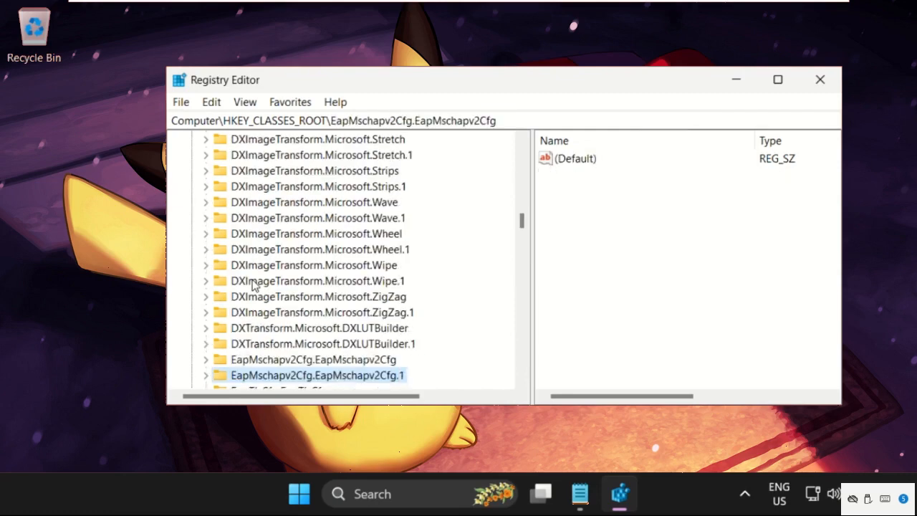
pyautogui.scroll(-5, 345, 290)
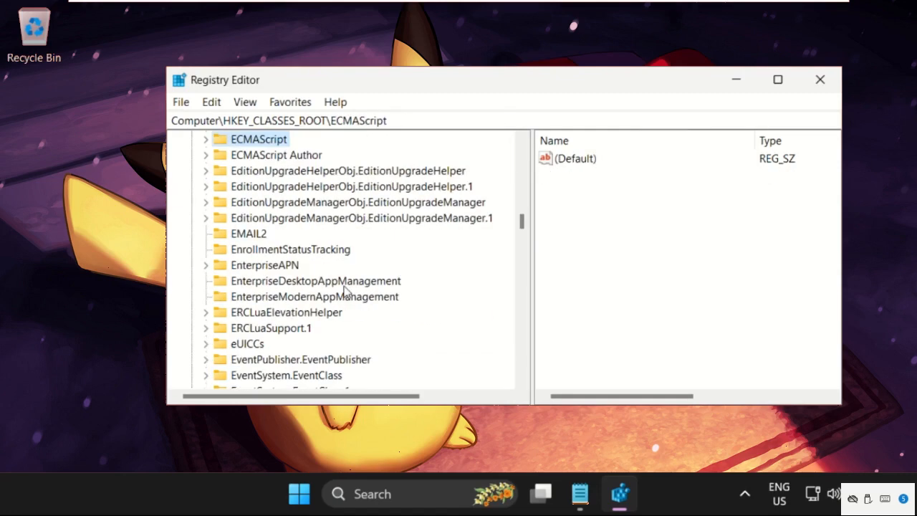
pyautogui.scroll(-6, 308, 265)
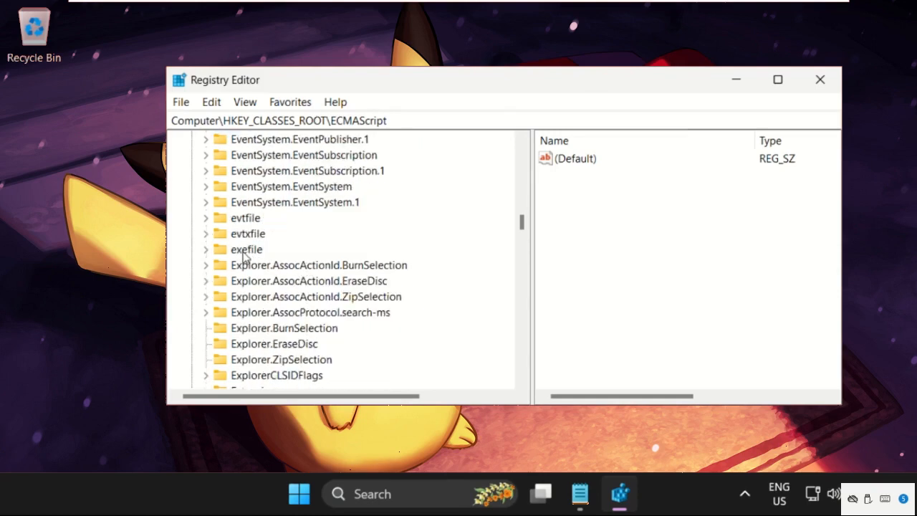
pyautogui.click(247, 252)
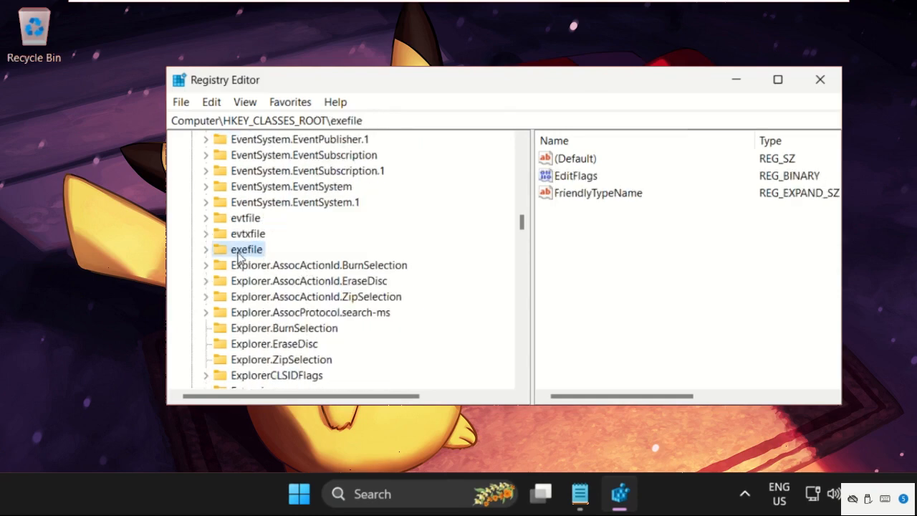
# Modify the (Default) string of the exefile key so its value data is "%1"%*, and accept it.
pyautogui.click(585, 163)
pyautogui.rightClick(586, 164)
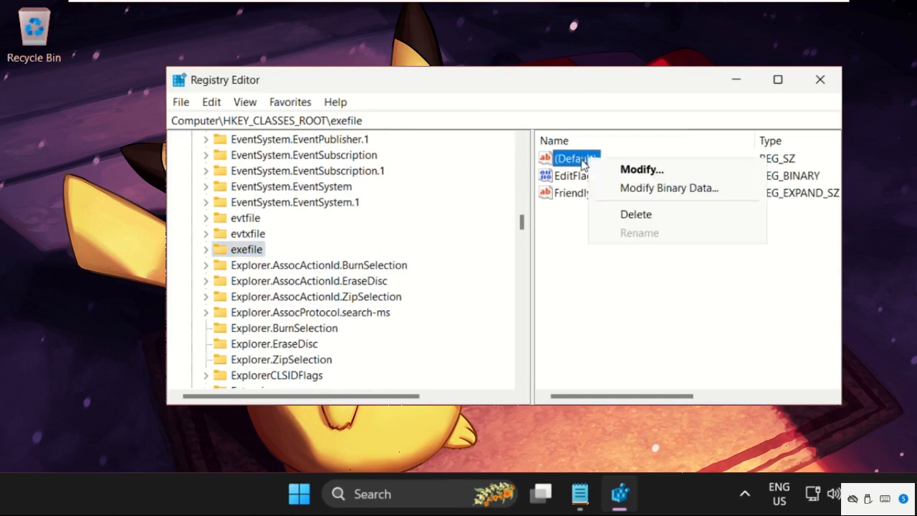
pyautogui.click(623, 170)
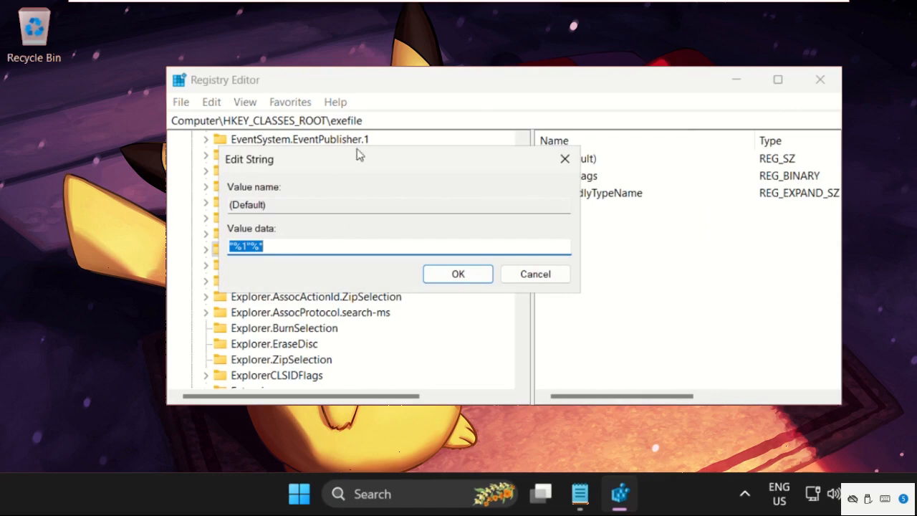
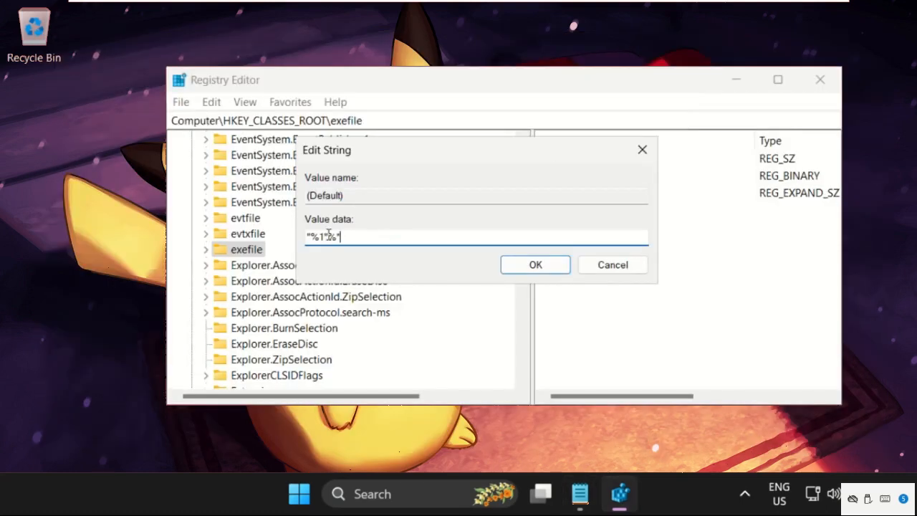
pyautogui.doubleClick(355, 234)
pyautogui.click(562, 265)
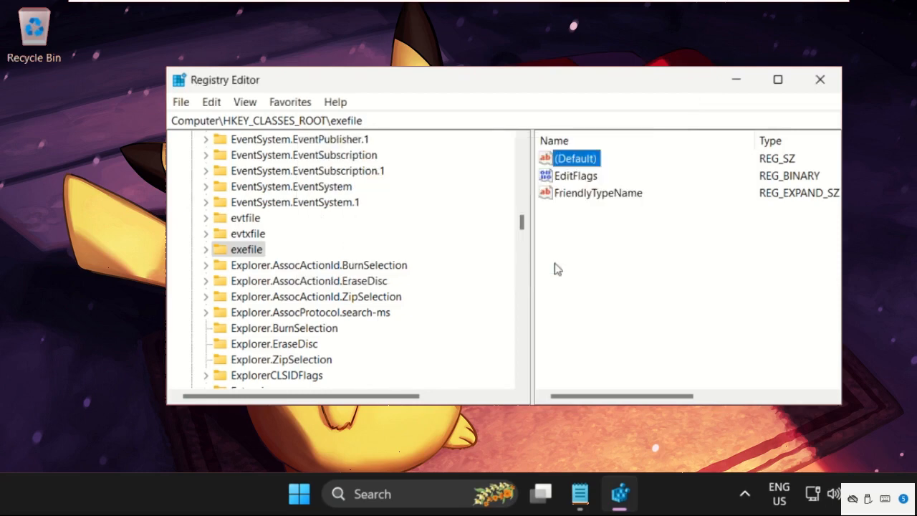
# Expand exefile and its shell subkey, and select the open key inside it.
pyautogui.click(206, 250)
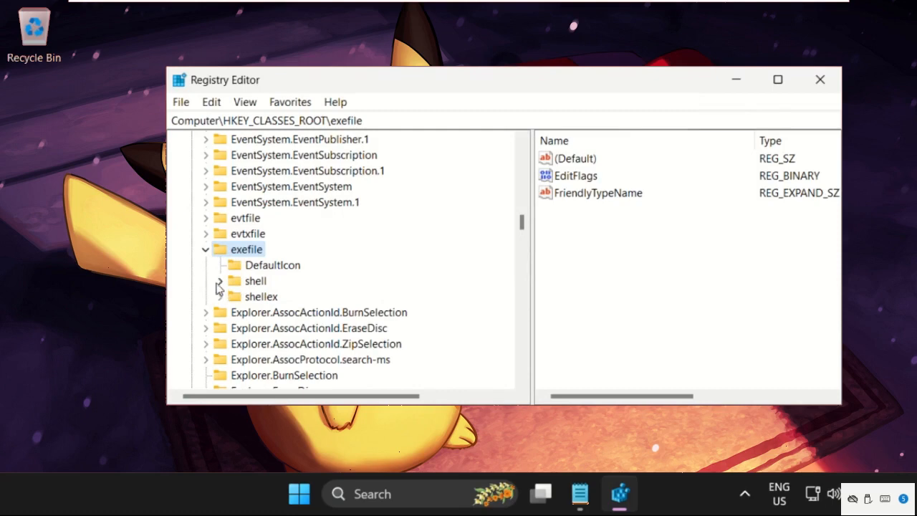
pyautogui.click(220, 282)
pyautogui.click(265, 299)
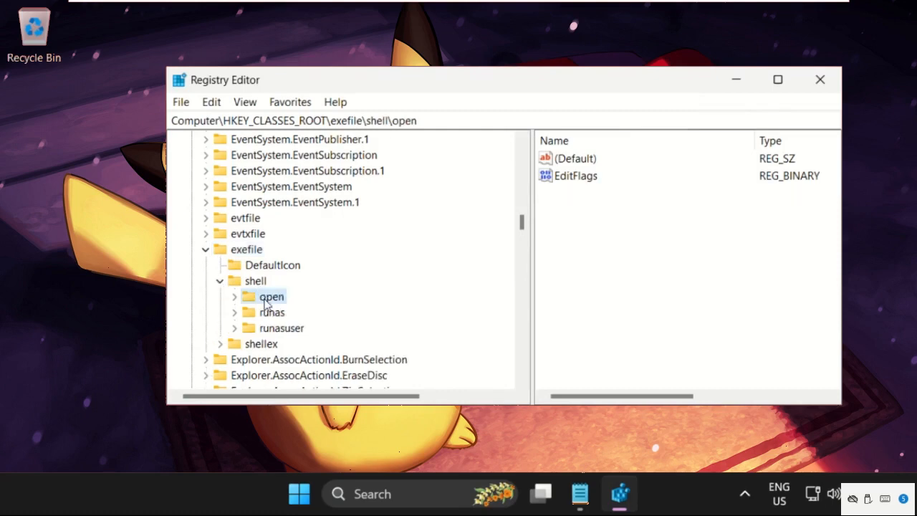
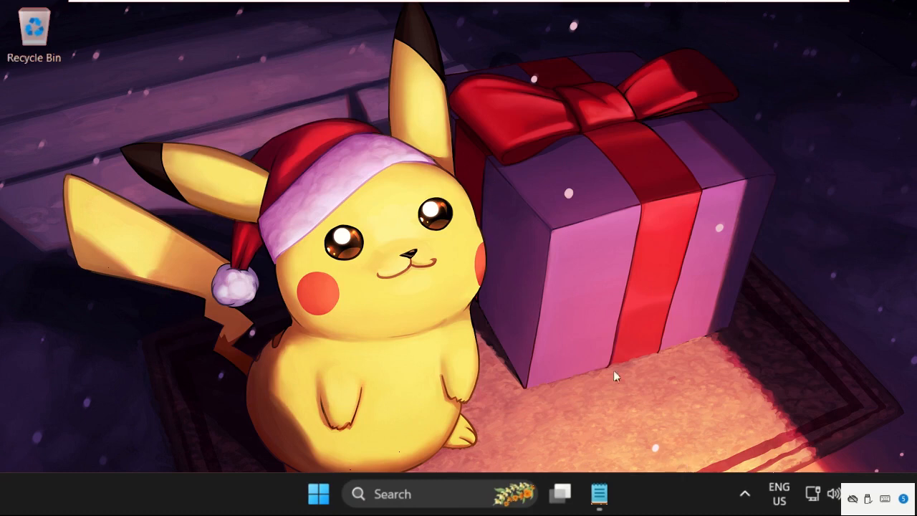
# Open Task Manager, start creating a new task and browse for the program to run.
pyautogui.rightClick(696, 509)
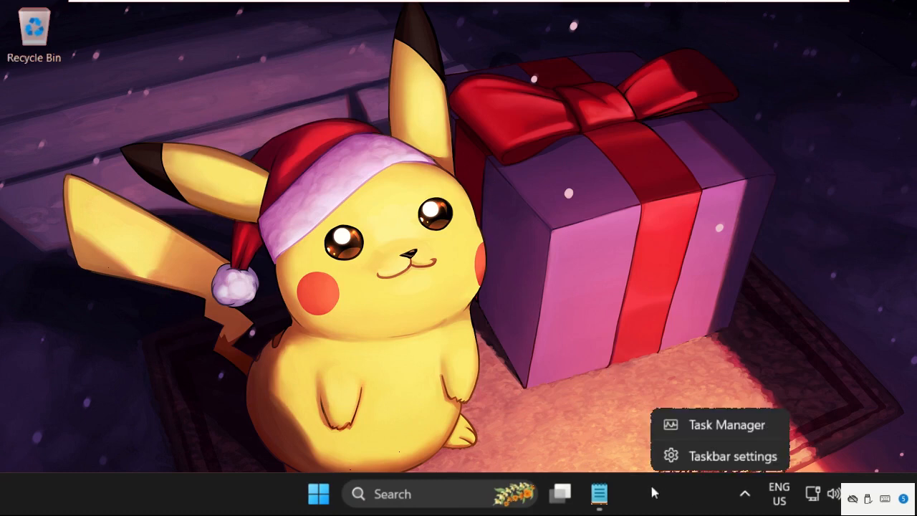
pyautogui.click(689, 426)
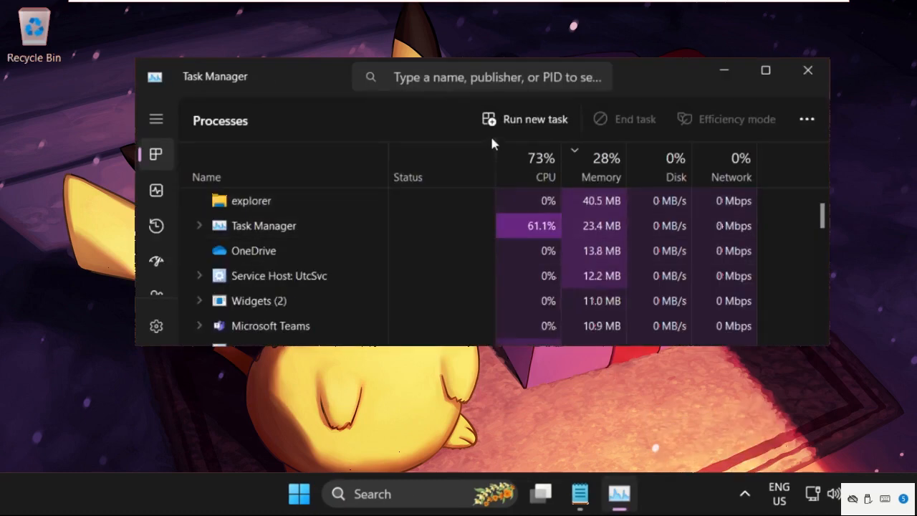
pyautogui.click(519, 123)
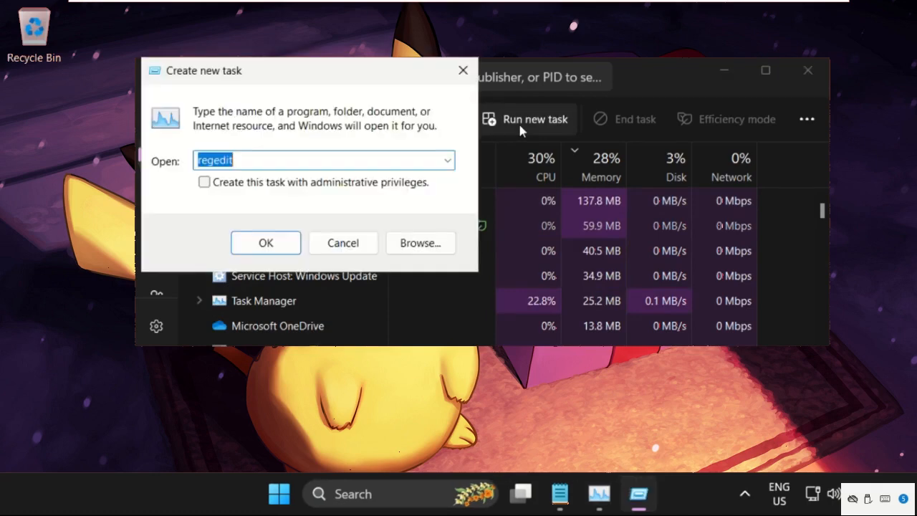
pyautogui.click(436, 248)
# Go to the System32 folder inside the Windows folder on Local Disk (C:).
pyautogui.click(430, 290)
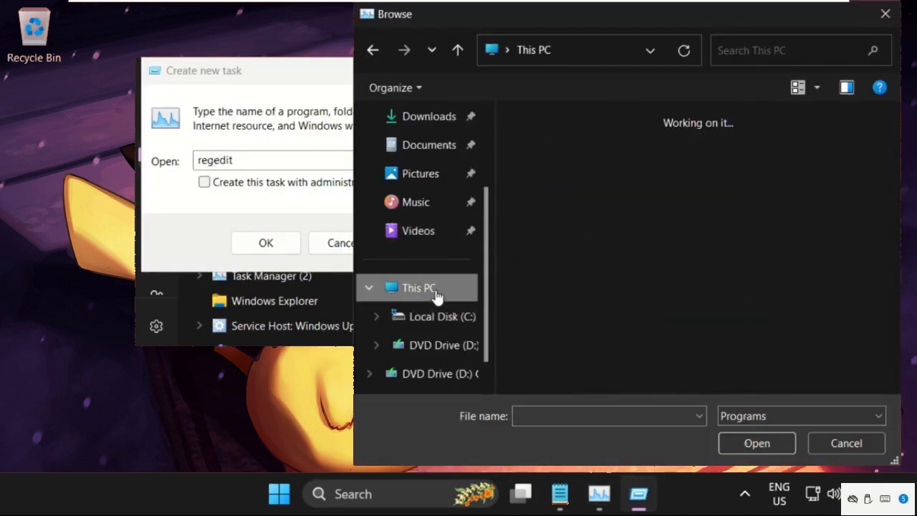
pyautogui.doubleClick(600, 158)
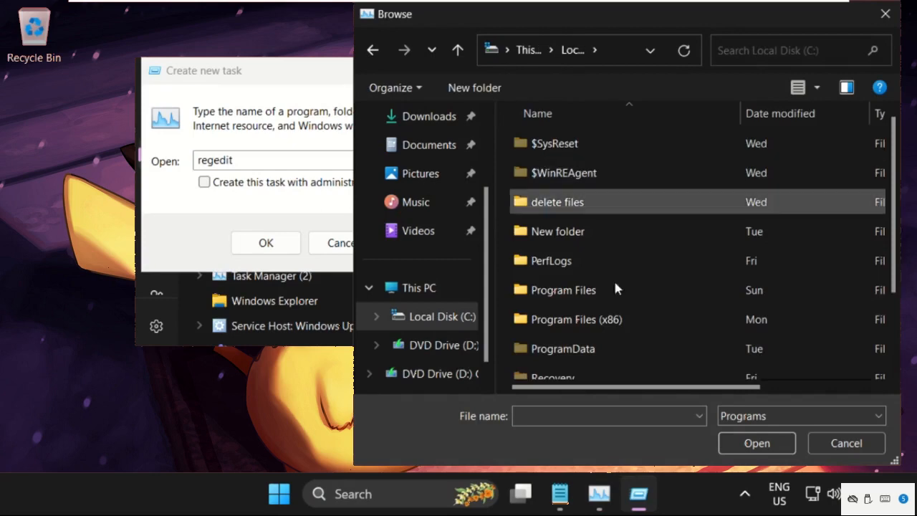
pyautogui.scroll(-2, 616, 315)
pyautogui.doubleClick(571, 366)
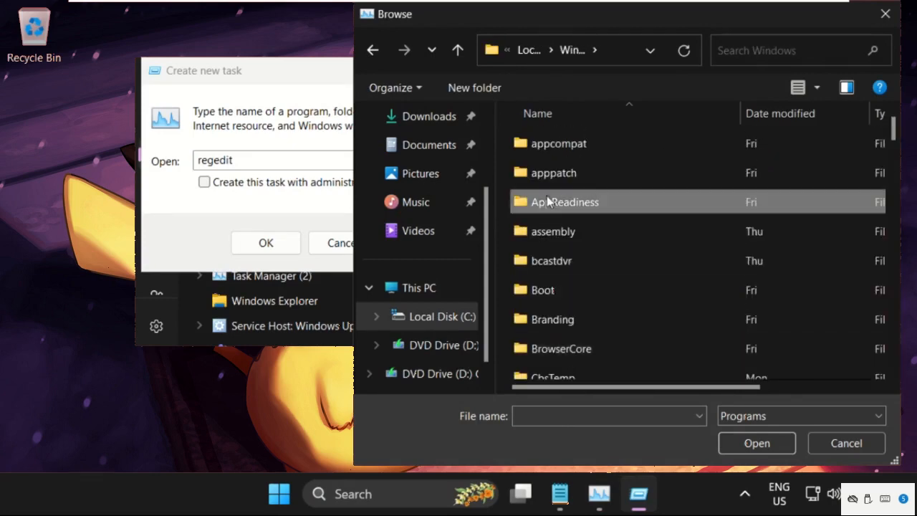
pyautogui.scroll(-15, 548, 201)
pyautogui.scroll(-5, 549, 203)
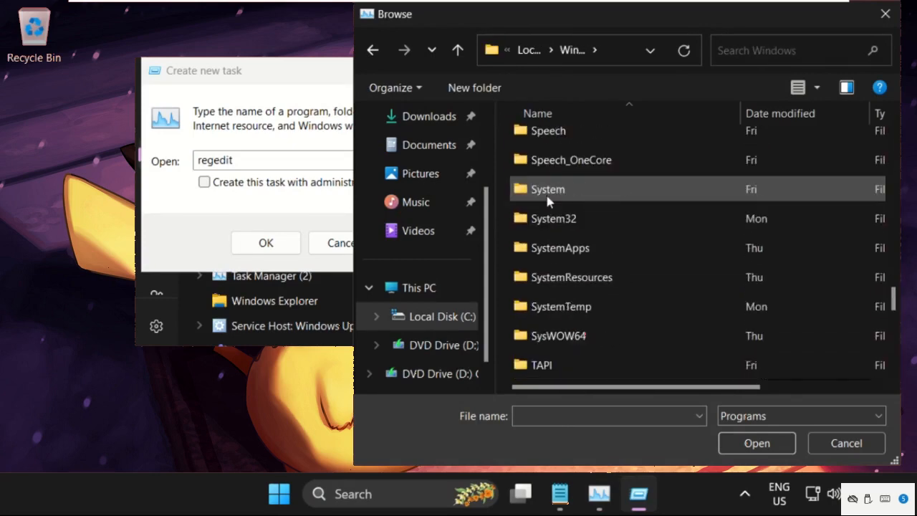
pyautogui.scroll(1, 583, 147)
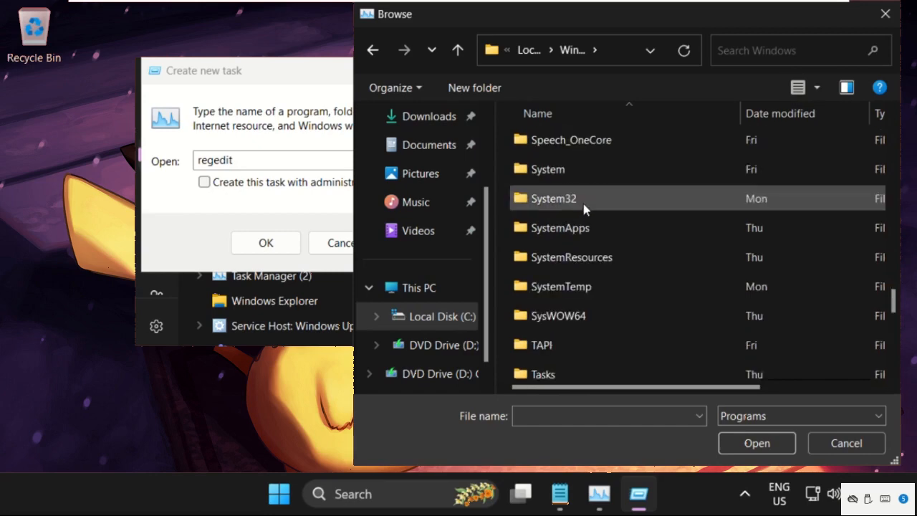
pyautogui.doubleClick(584, 203)
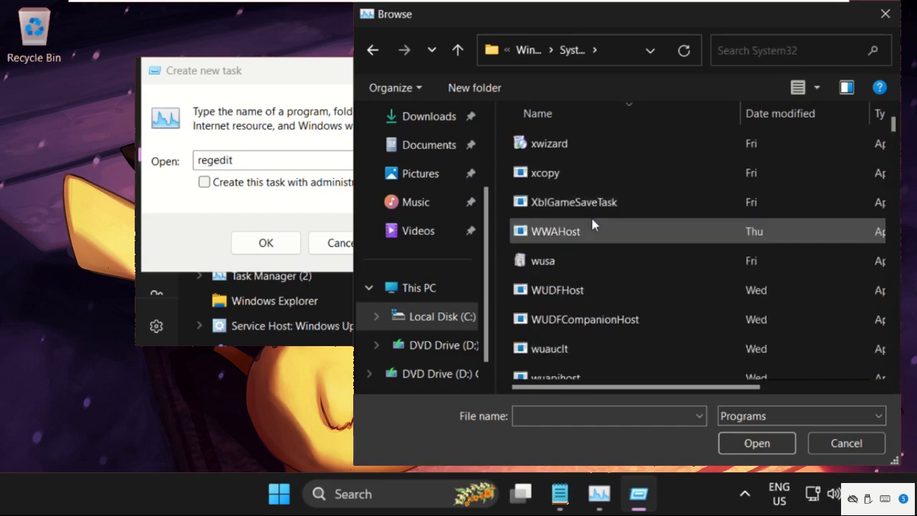
# Choose cmd from System32 as the program for the new task, and run it with administrative privileges.
pyautogui.click(592, 223)
pyautogui.write('curl')
pyautogui.scroll(-8, 591, 223)
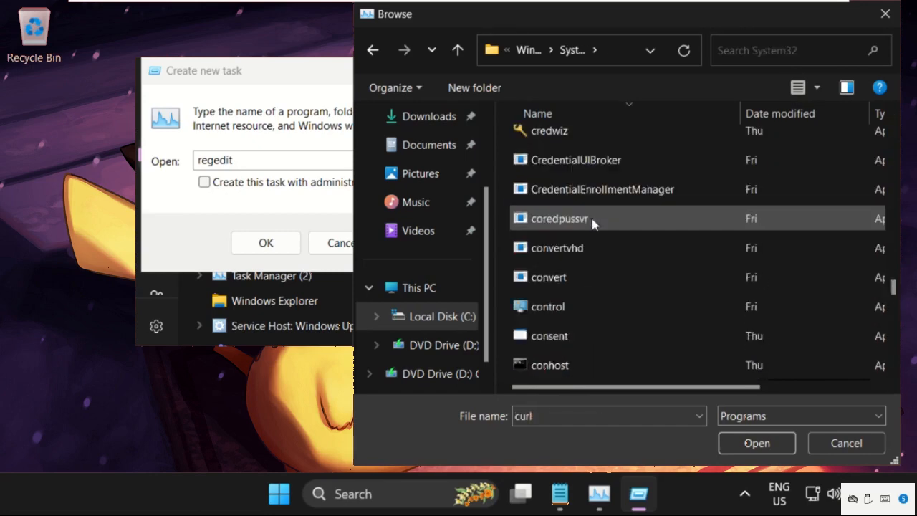
pyautogui.scroll(-3, 591, 223)
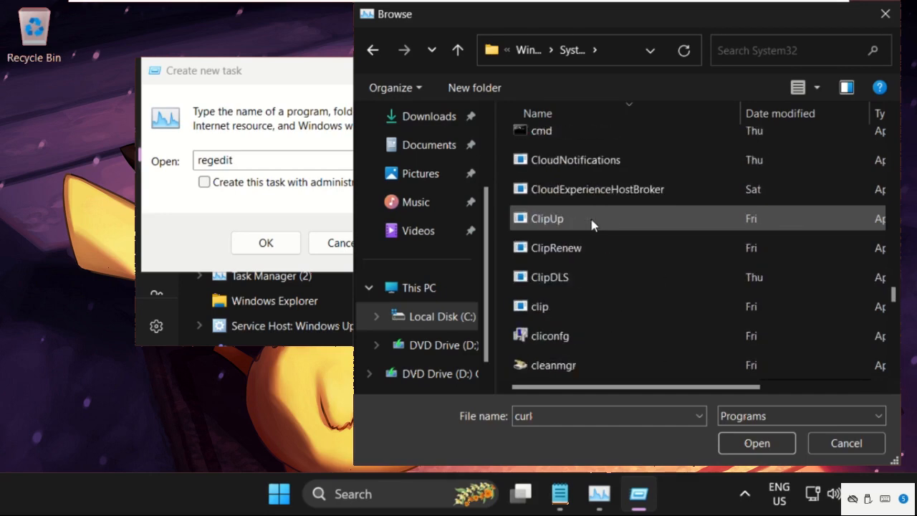
pyautogui.scroll(2, 539, 188)
pyautogui.click(555, 200)
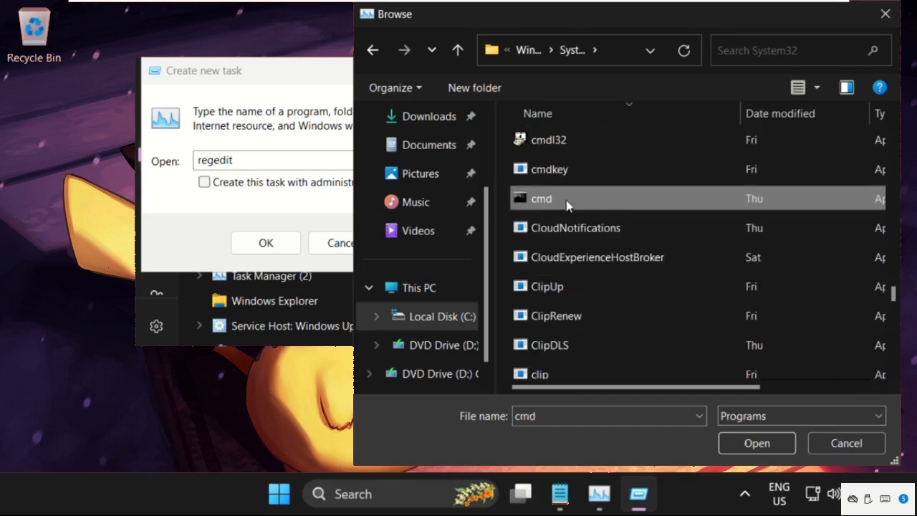
pyautogui.click(757, 444)
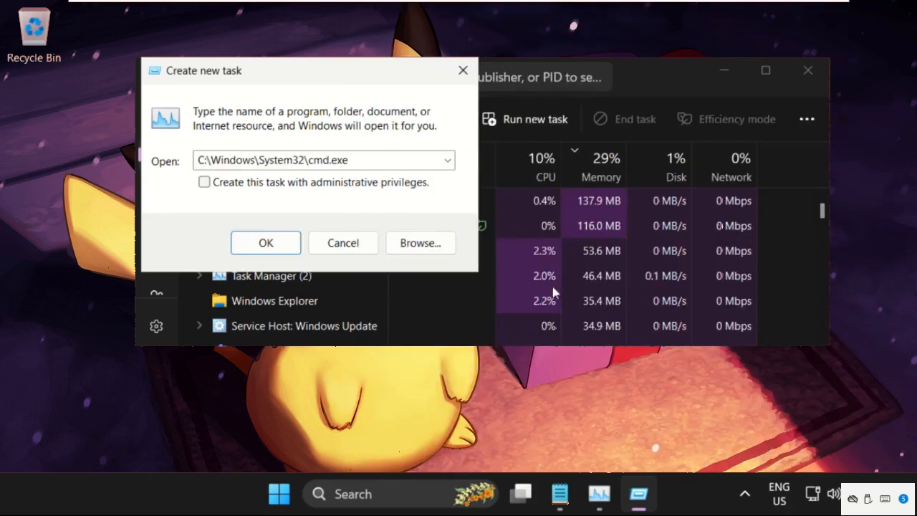
pyautogui.click(265, 183)
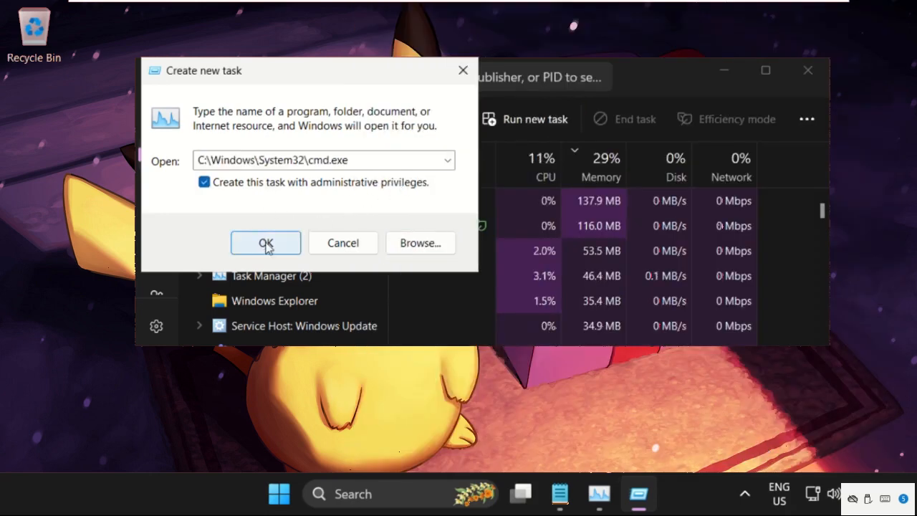
pyautogui.click(265, 243)
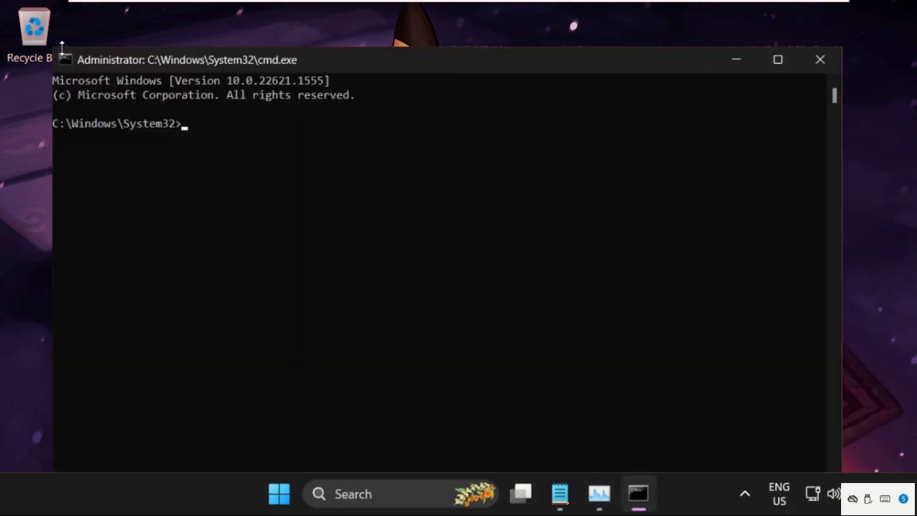
# Close Task Manager and reposition the Command Prompt window on the desktop.
pyautogui.moveTo(63, 48); pyautogui.dragTo(118, 256)
pyautogui.click(808, 70)
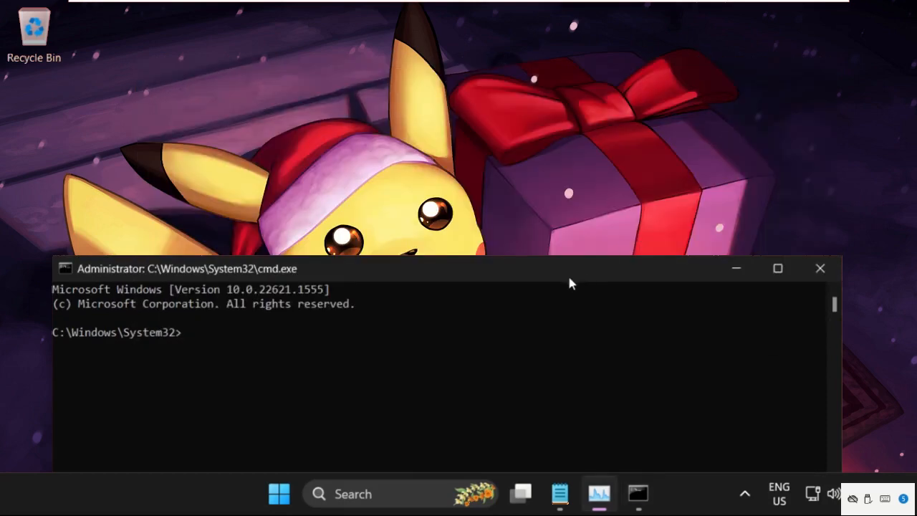
pyautogui.moveTo(568, 273); pyautogui.dragTo(597, 104)
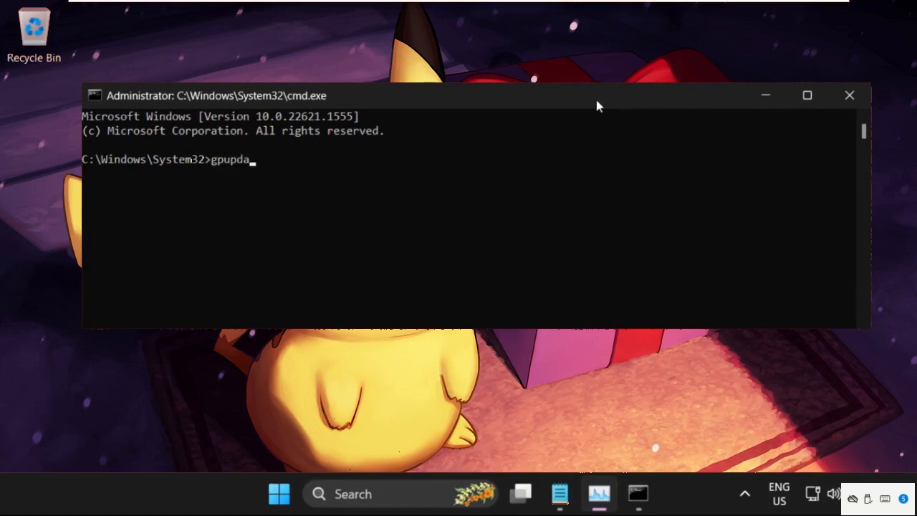
# Run gpupdate and assoc .exe=exefile in the elevated Command Prompt, and exit it.
pyautogui.write('gpupdate')
pyautogui.press('Return')
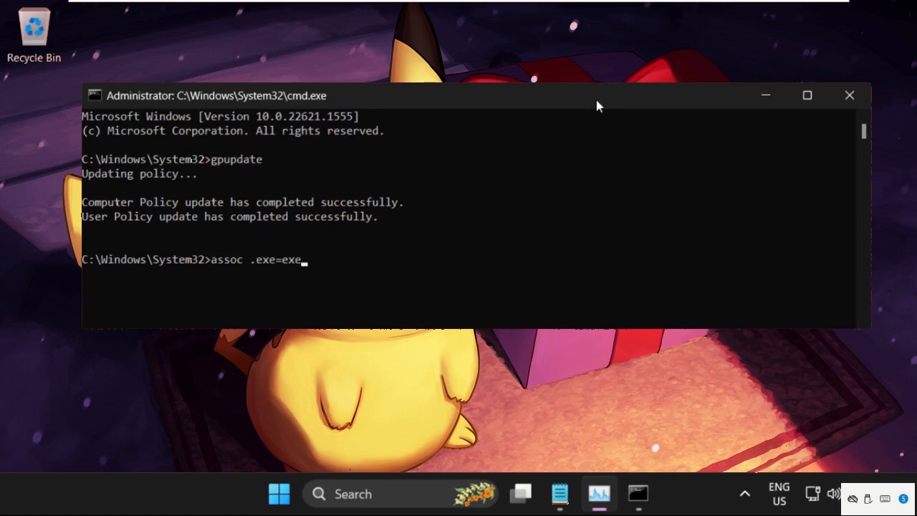
pyautogui.press('Return')
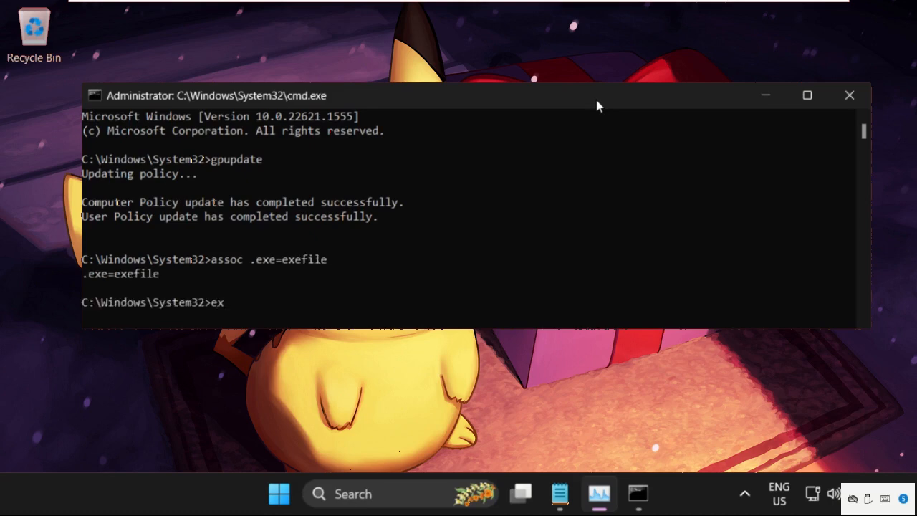
pyautogui.press('Return')
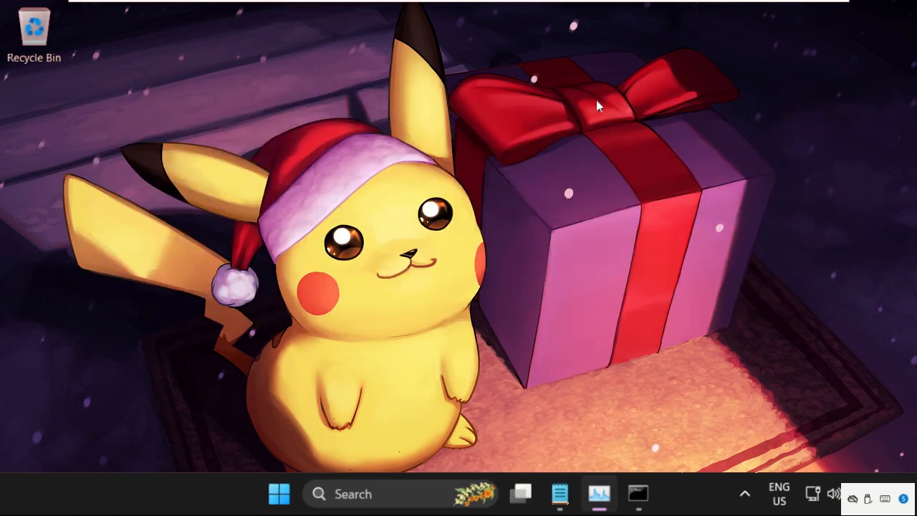